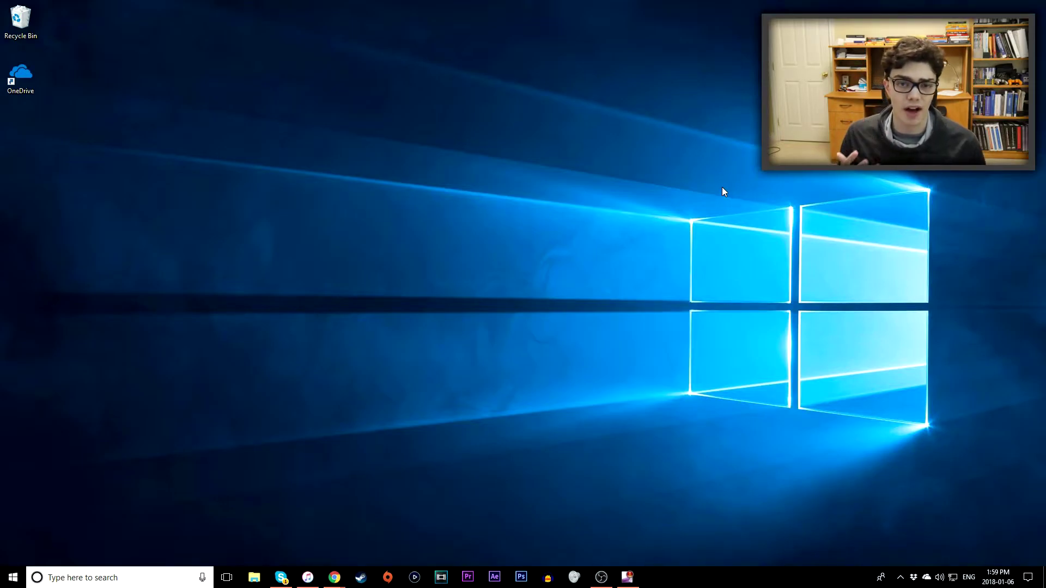
Step: Open OBS Settings to the Recording tab of the Output page
left_click(600, 577)
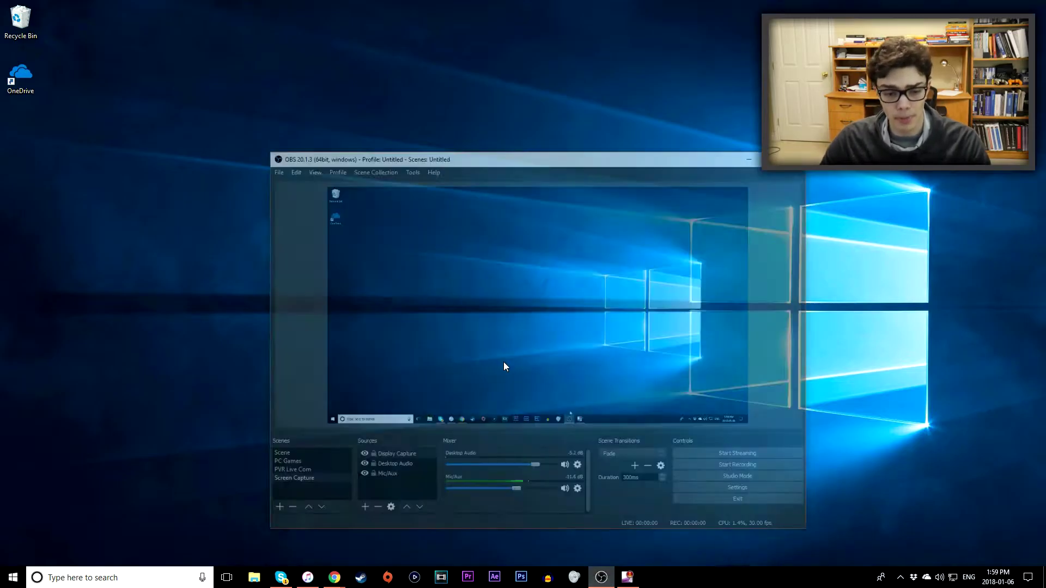
left_click(239, 123)
left_click(266, 165)
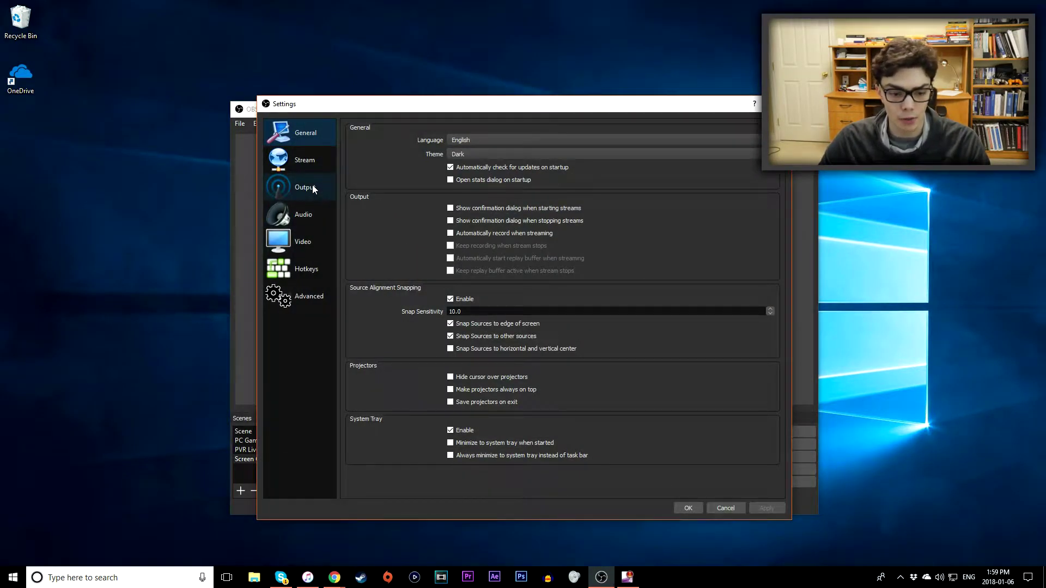
left_click(312, 194)
left_click(549, 154)
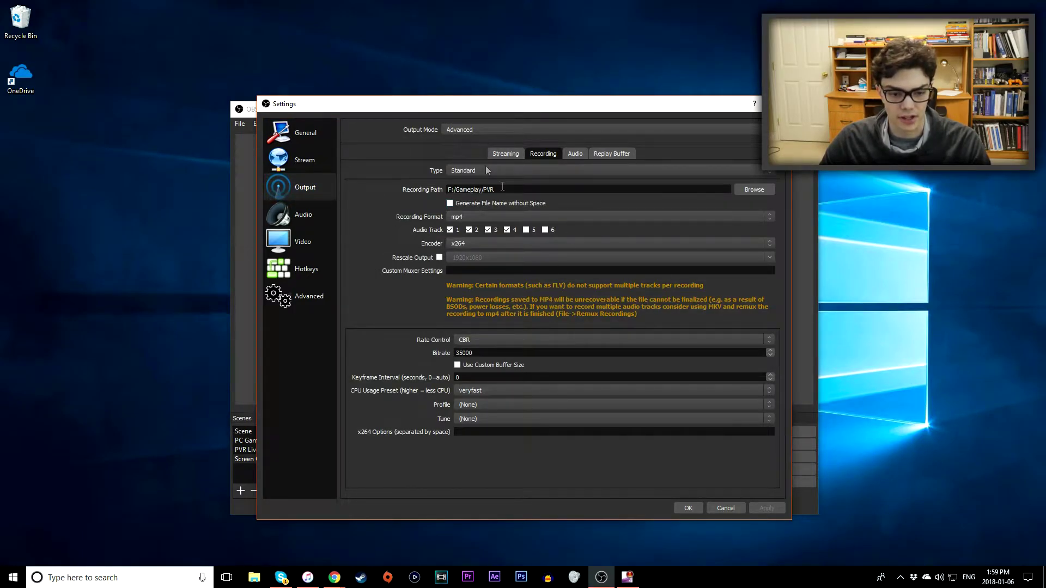
Step: Keep Advanced output mode and mp4 format, and choose the x264 recording encoder
left_click(604, 131)
left_click(597, 144)
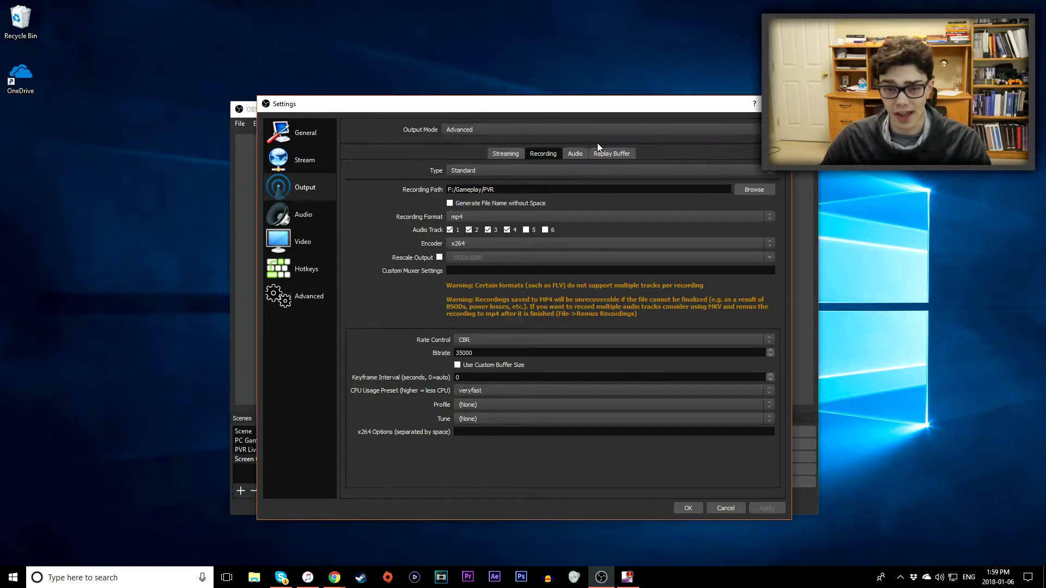
left_click(483, 219)
left_click(488, 228)
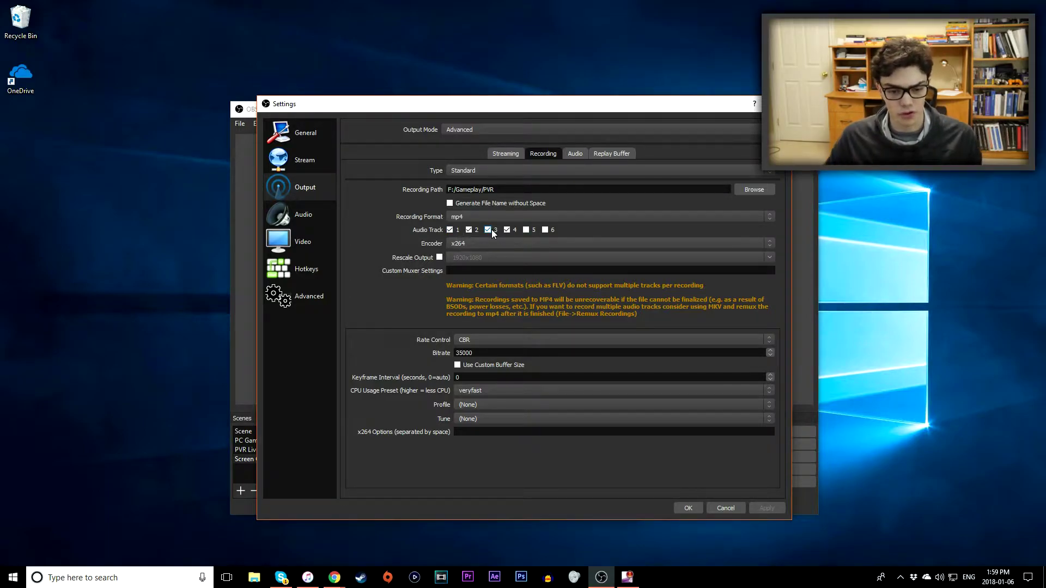
left_click(542, 242)
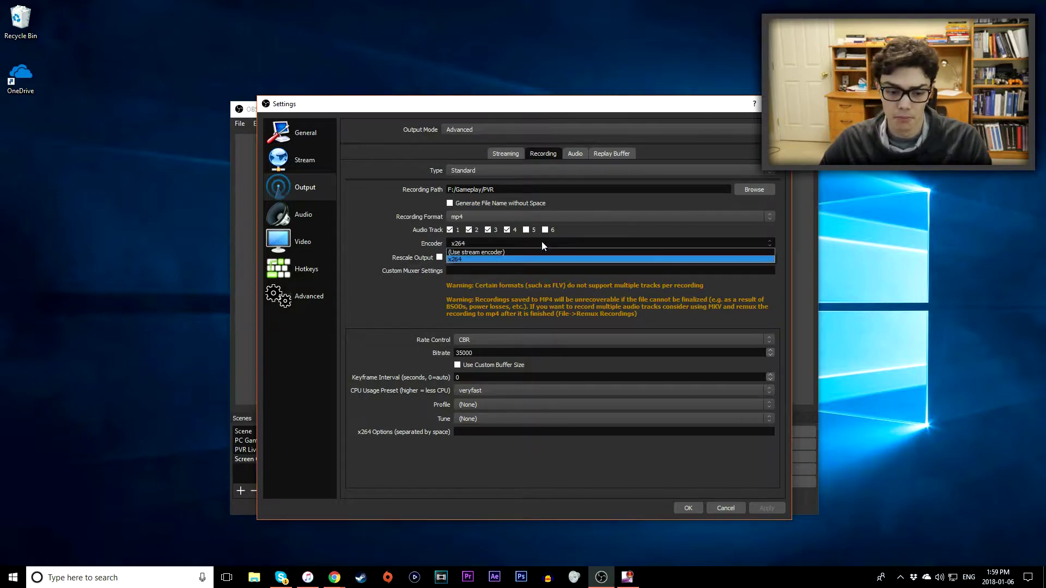
left_click(473, 261)
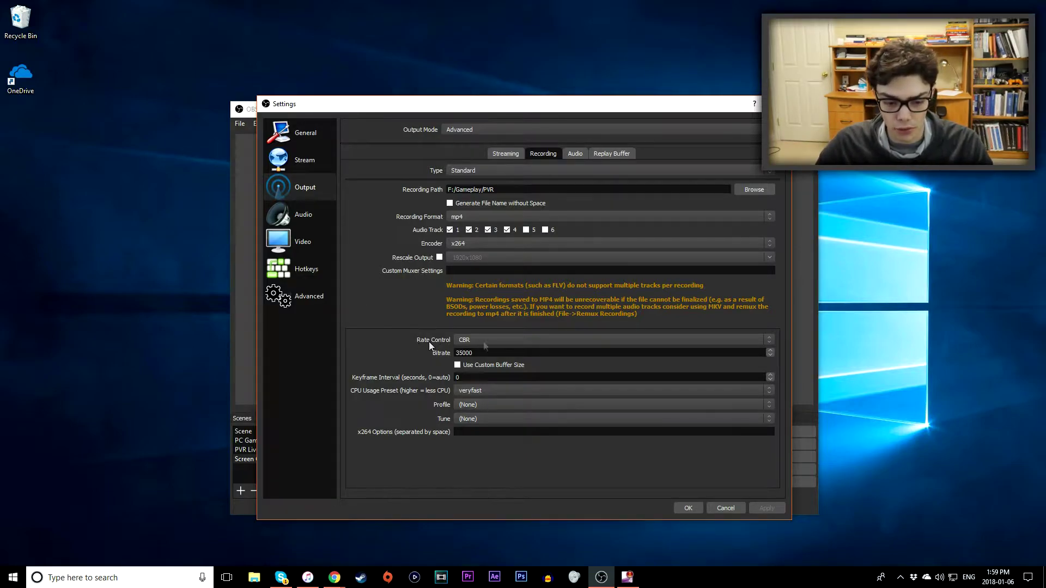
left_click(492, 341)
left_click(490, 341)
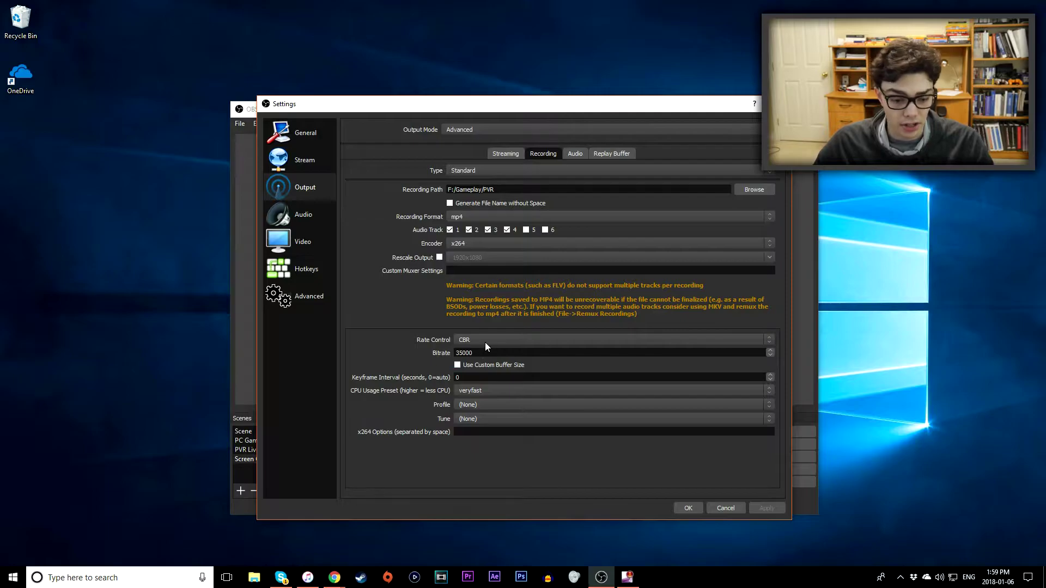
double_click(486, 354)
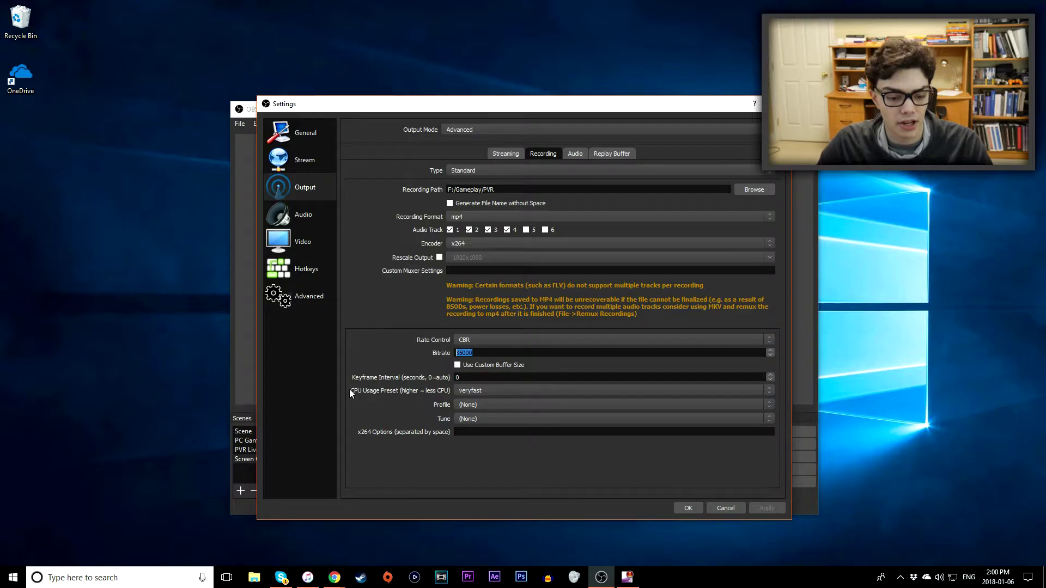
left_click(384, 365)
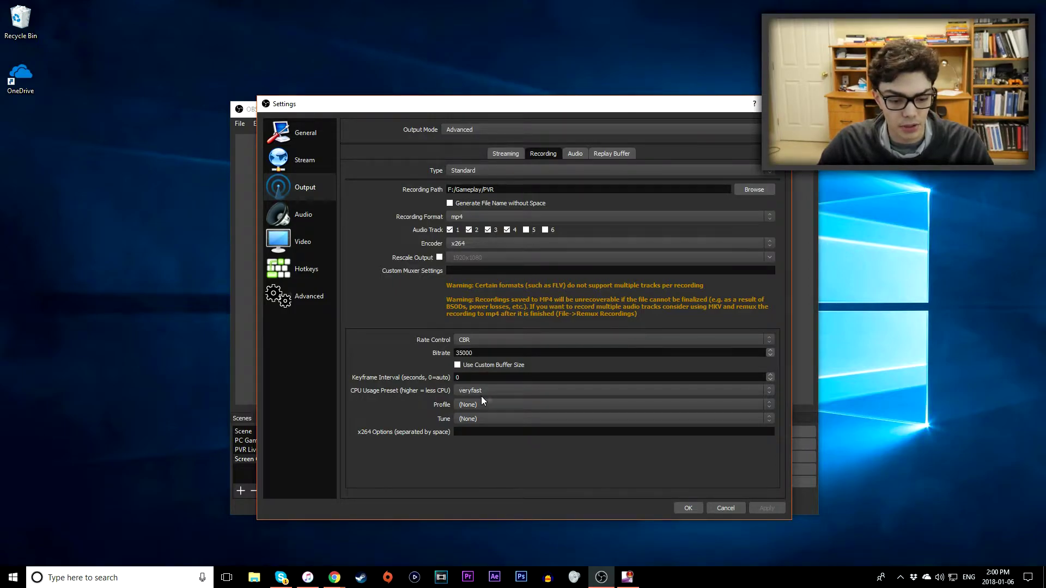
left_click(496, 391)
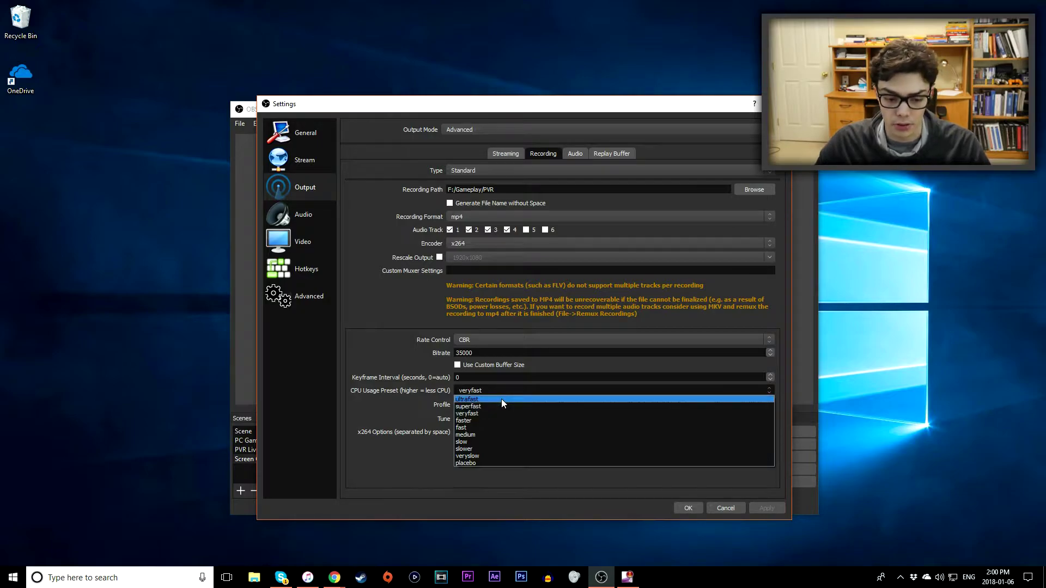
left_click(495, 419)
left_click(501, 388)
left_click(489, 413)
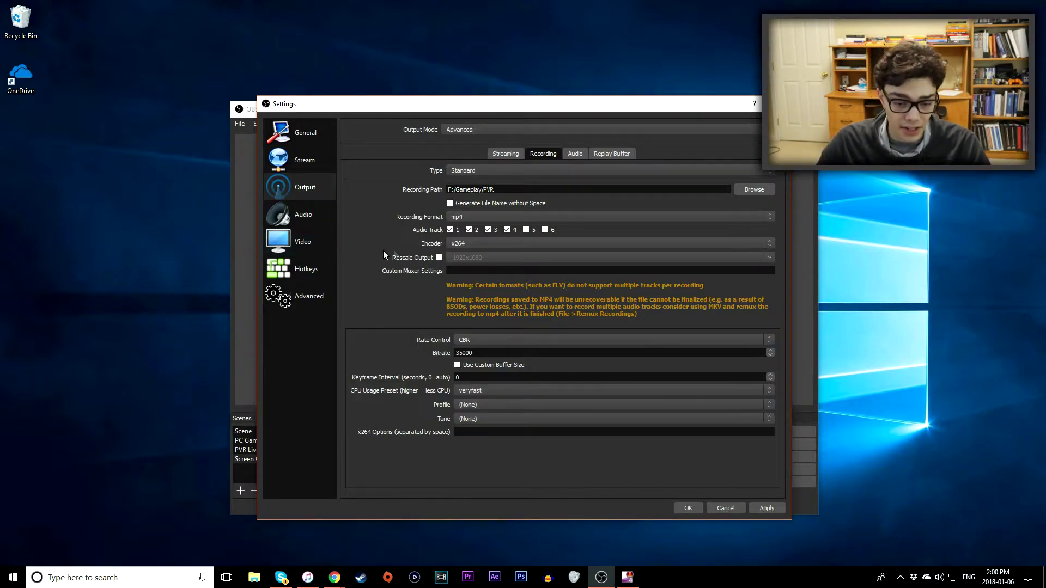
Step: Check the audio track bitrates, keeping Track 1 at 160
left_click(579, 153)
left_click(505, 186)
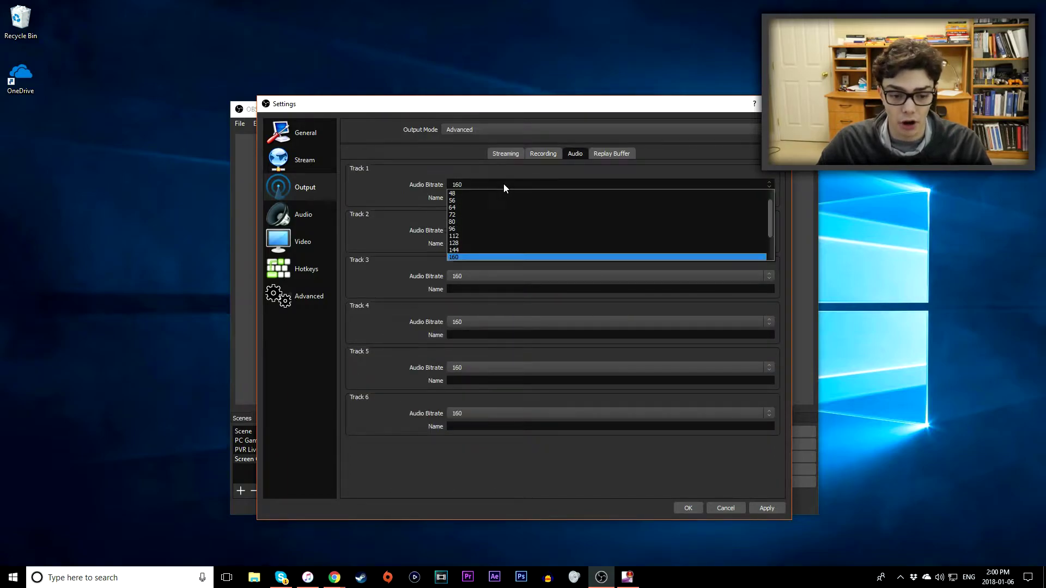
left_click(482, 257)
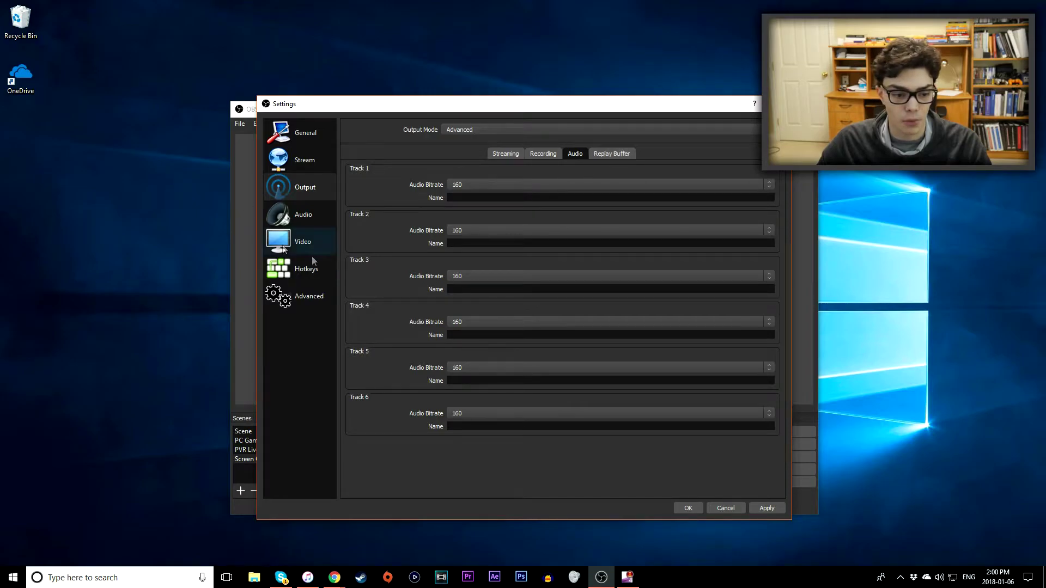
Step: On the Audio page, keep the sample rate at 48khz
left_click(303, 220)
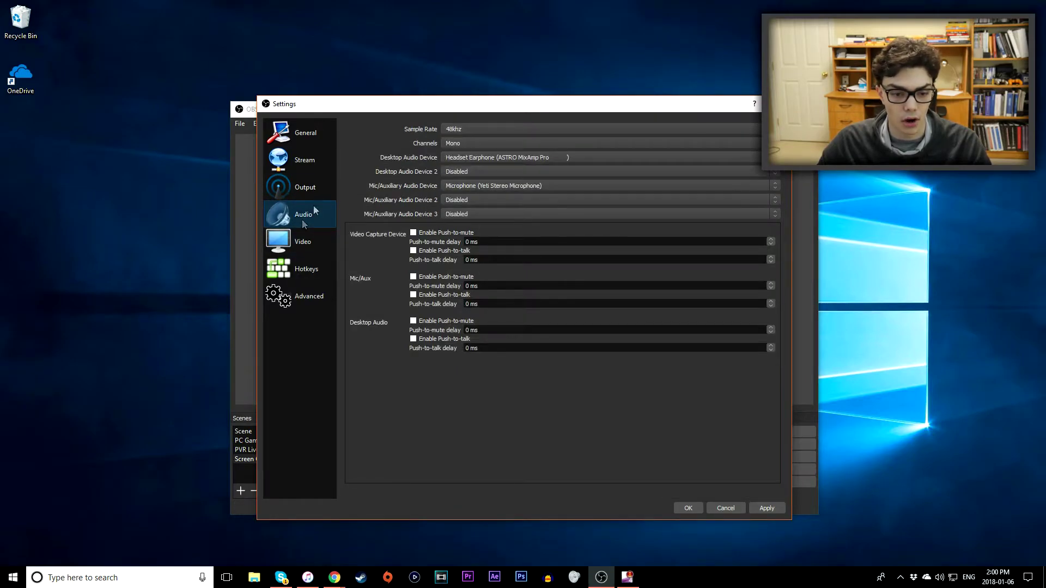
left_click(470, 126)
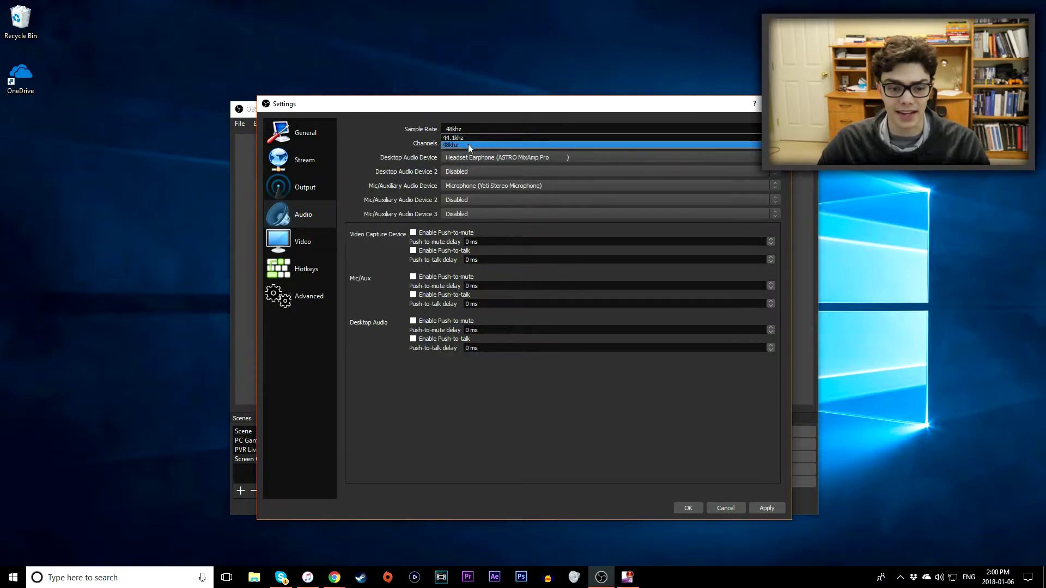
left_click(469, 147)
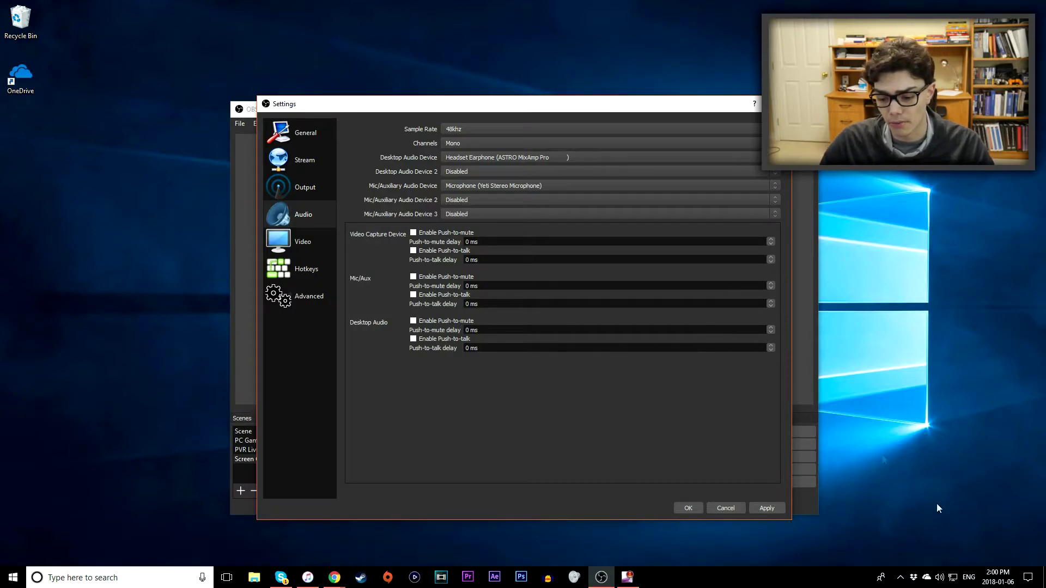
right_click(936, 580)
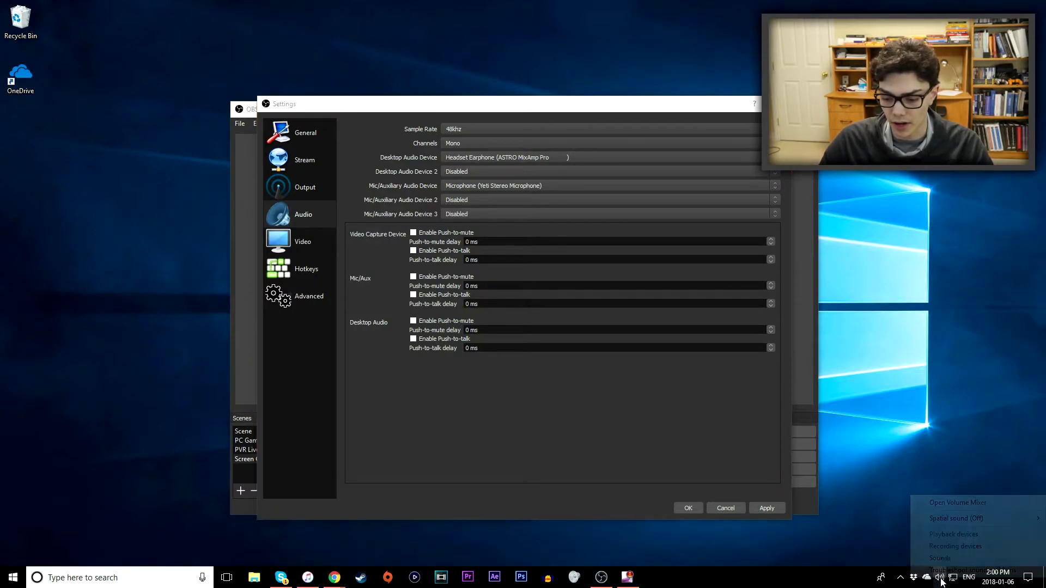
left_click(953, 534)
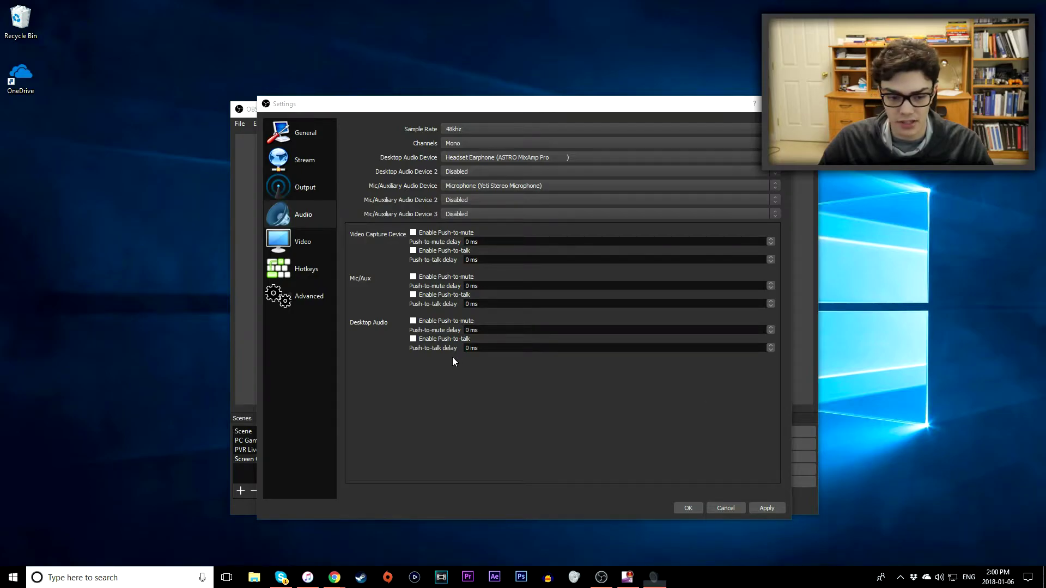
left_click(205, 179)
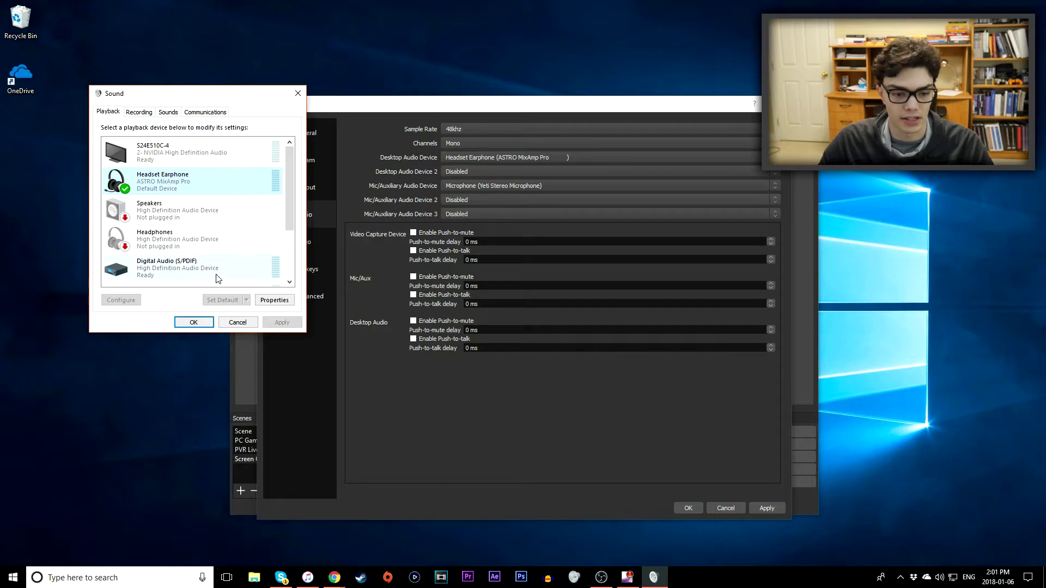
left_click_drag(222, 100, 168, 105)
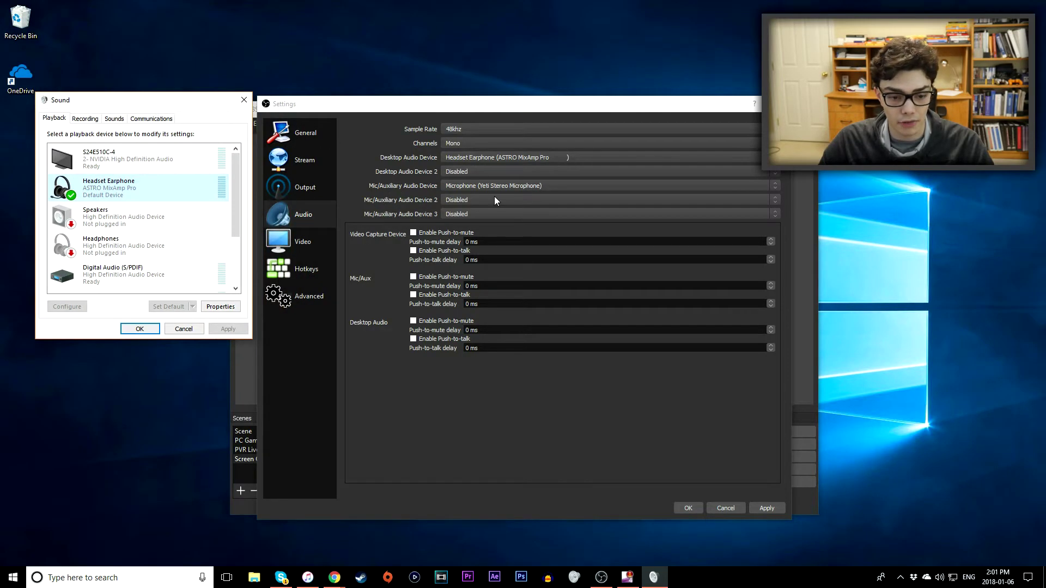
left_click(87, 122)
mouse_move(143, 90)
left_mouse_down()
mouse_move(327, 53)
mouse_move(141, 95)
left_mouse_up()
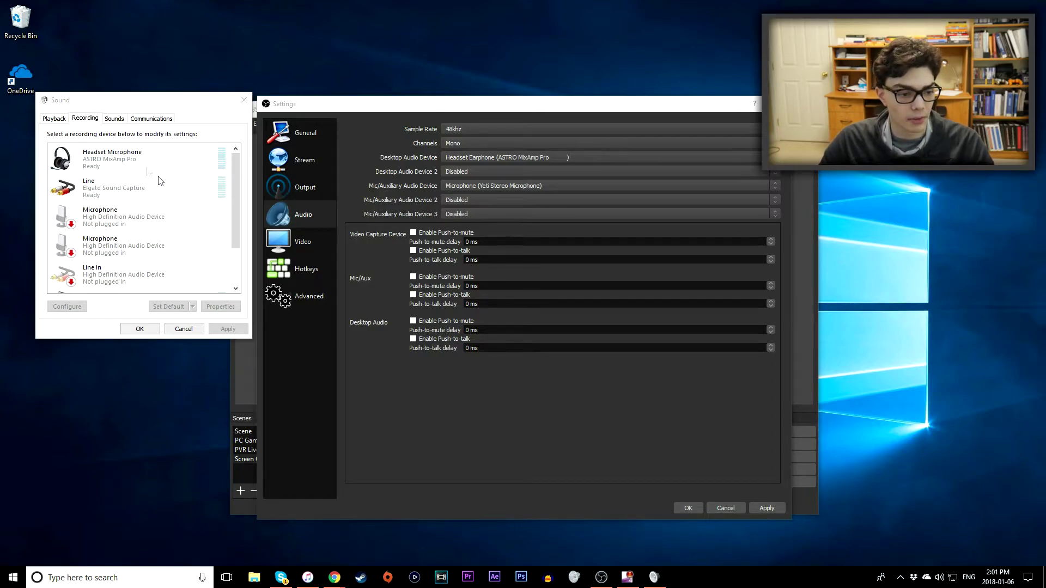
scroll(161, 184, "down", 2)
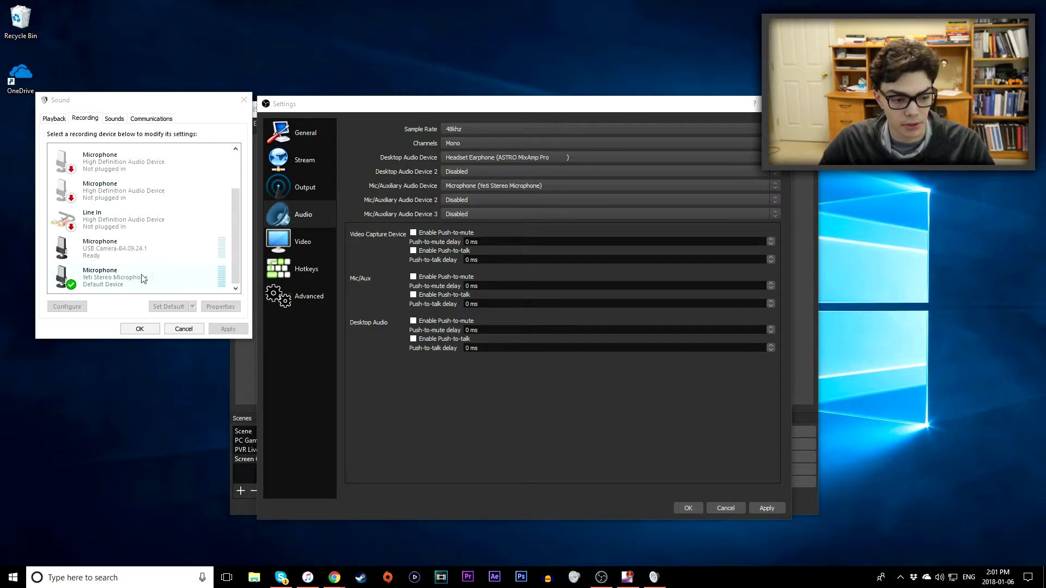
left_click(139, 329)
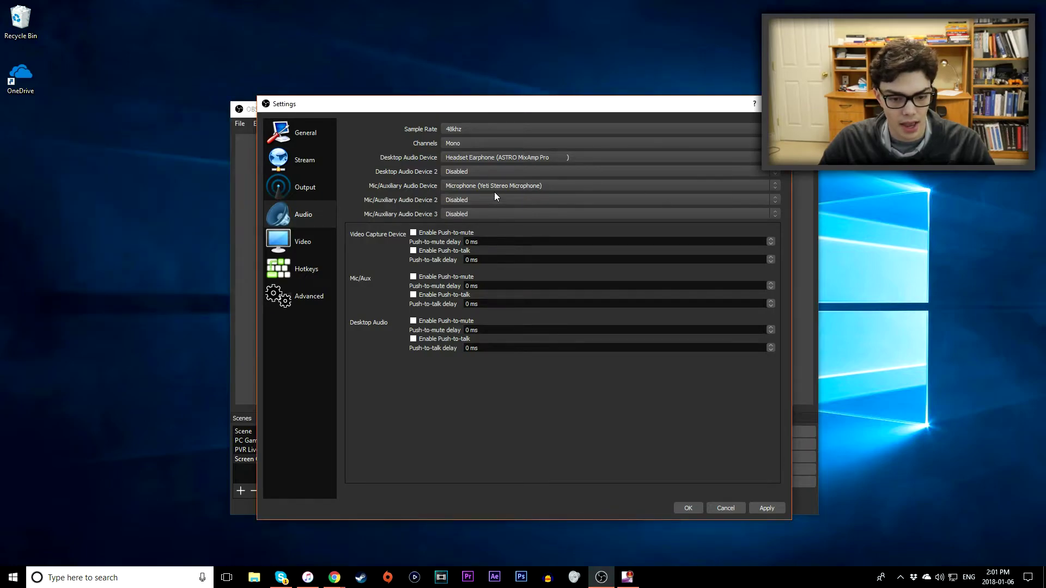
left_click(492, 185)
Step: Keep the Yeti Stereo Microphone, then confirm 1920x1080 output, Lanczos downscaling and 60 FPS
left_click(412, 158)
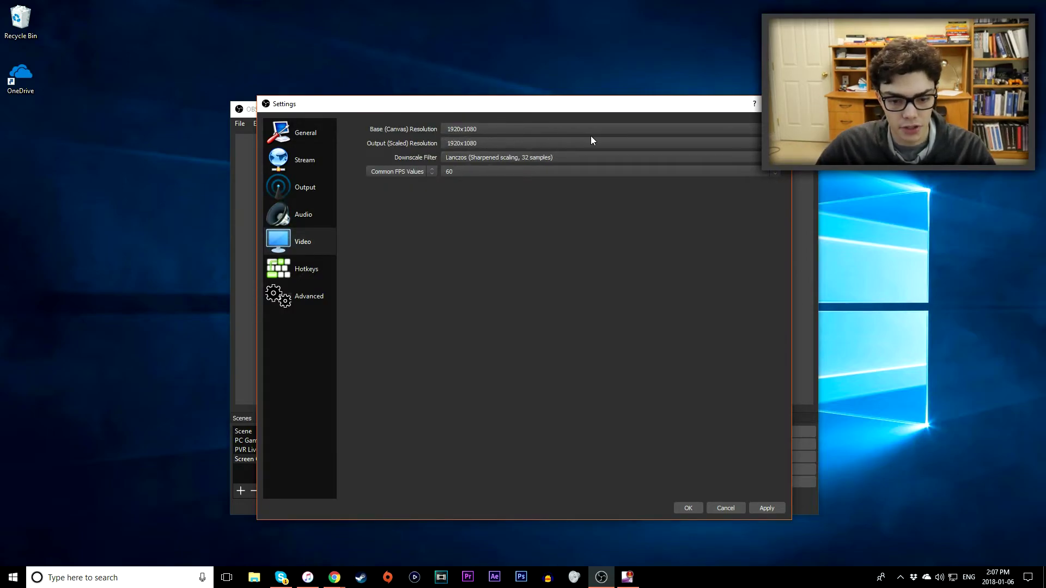
left_click(542, 143)
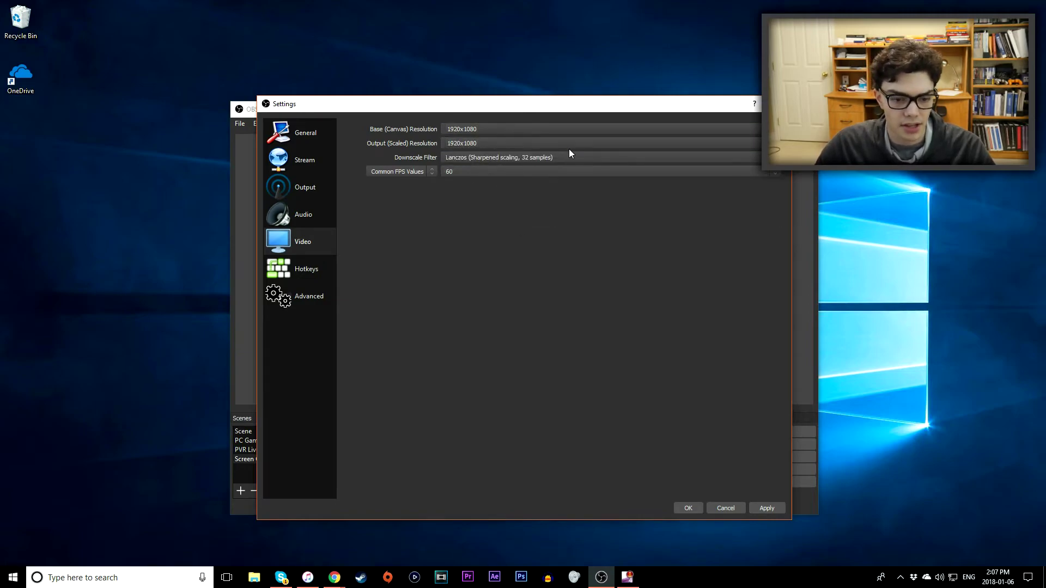
left_click(714, 168)
left_click(719, 158)
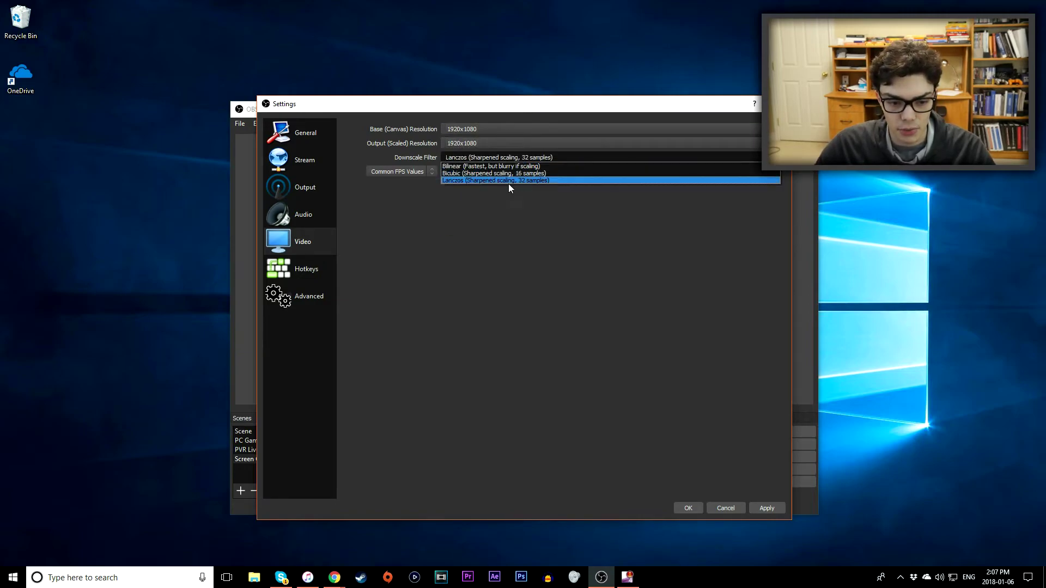
left_click(477, 179)
left_click(474, 170)
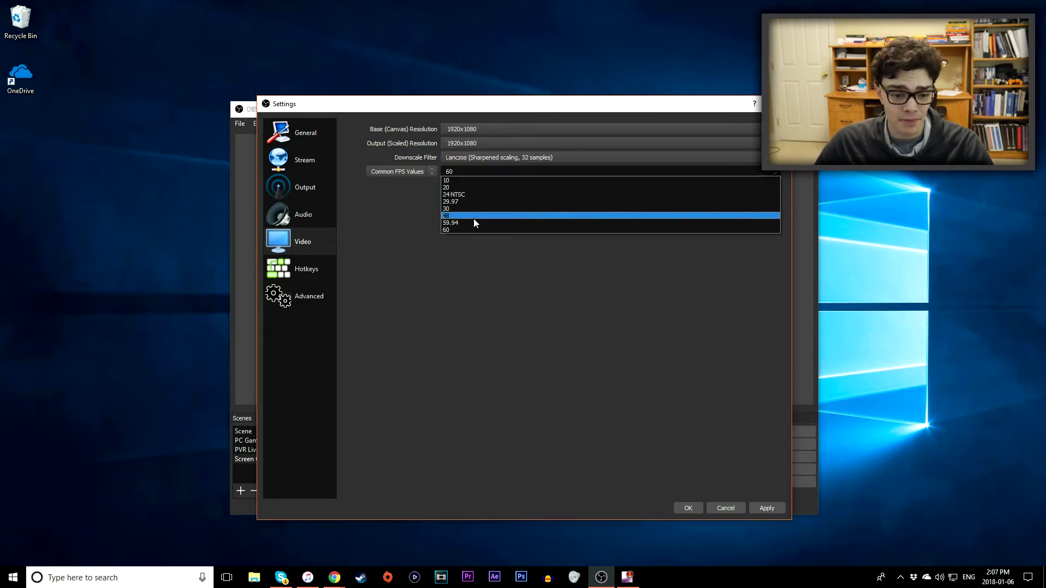
left_click(461, 229)
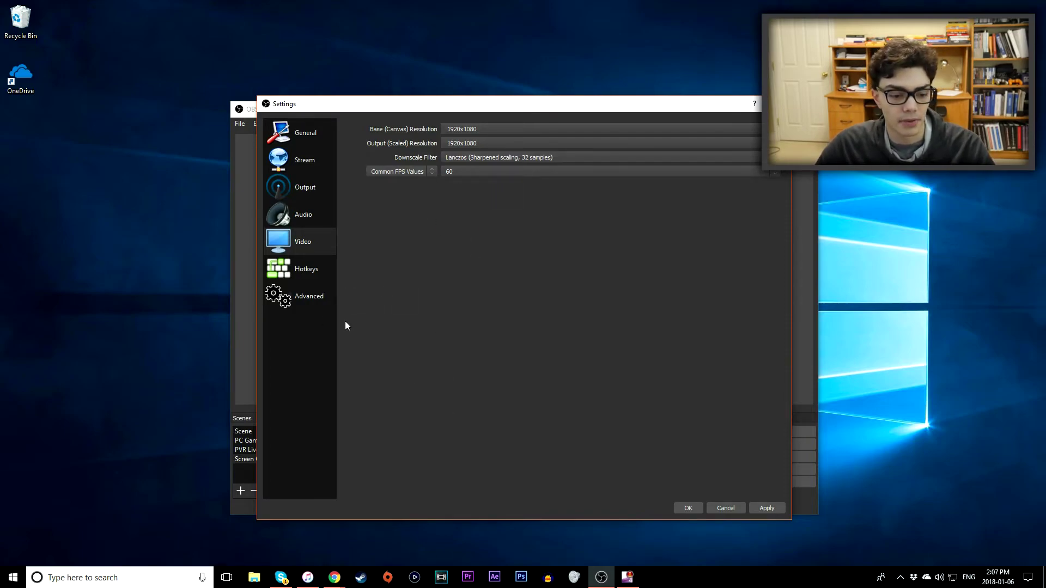
left_click(321, 296)
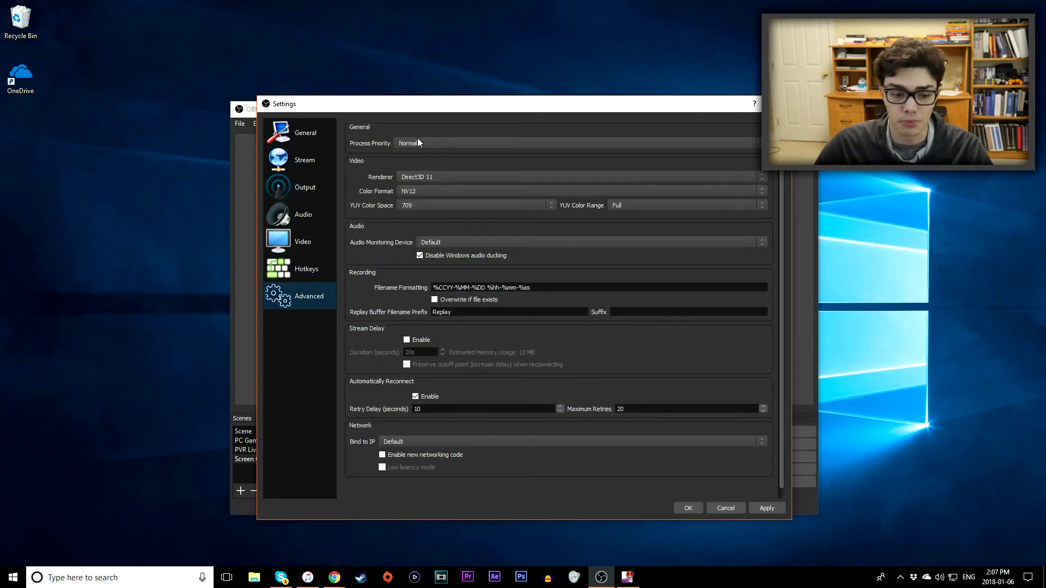
Step: Set Process Priority to Above Normal, keeping YUV colour space 709 and Full colour range
left_click(431, 144)
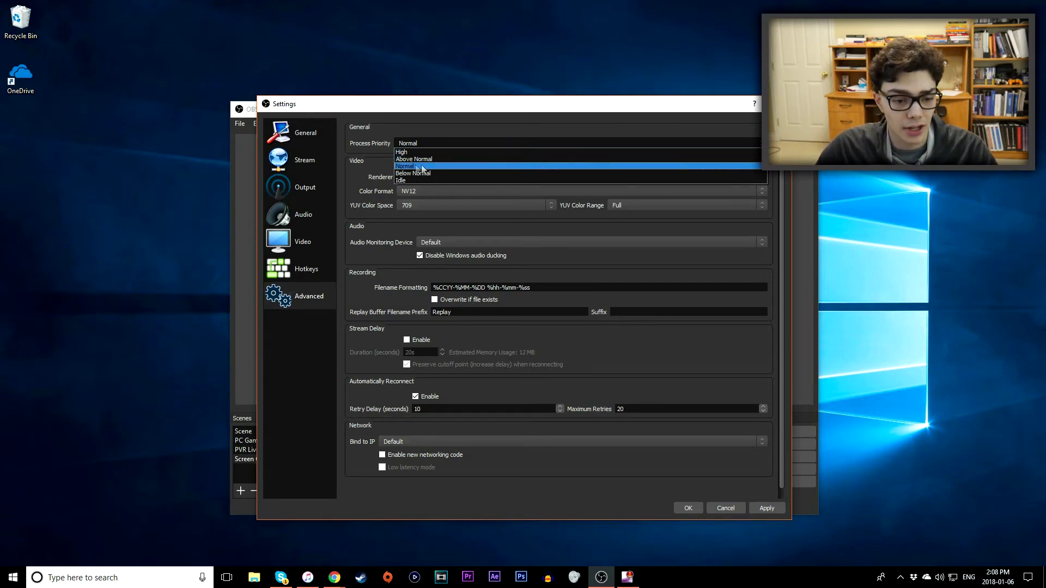
left_click(459, 160)
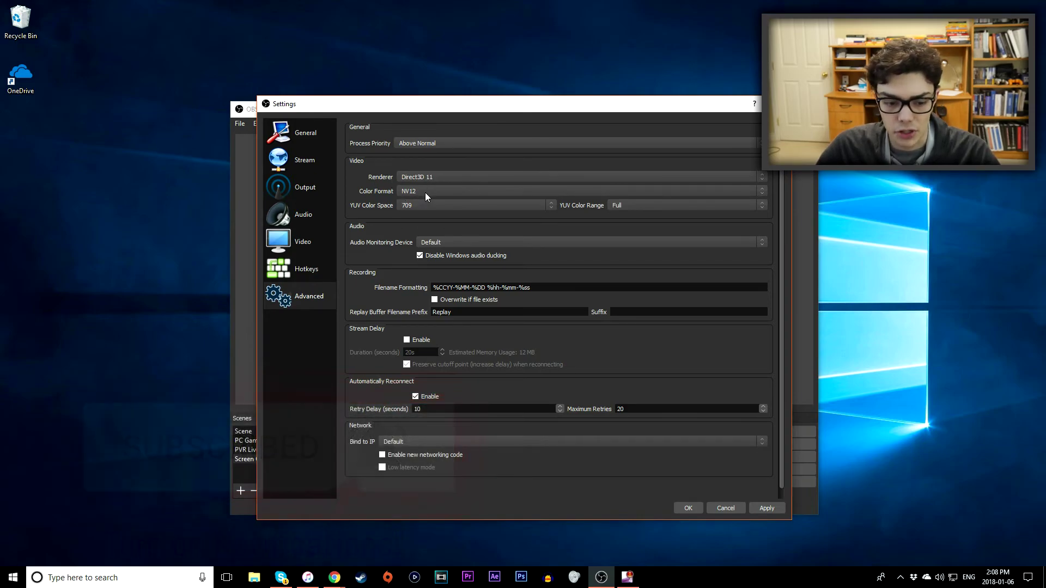
left_click(433, 205)
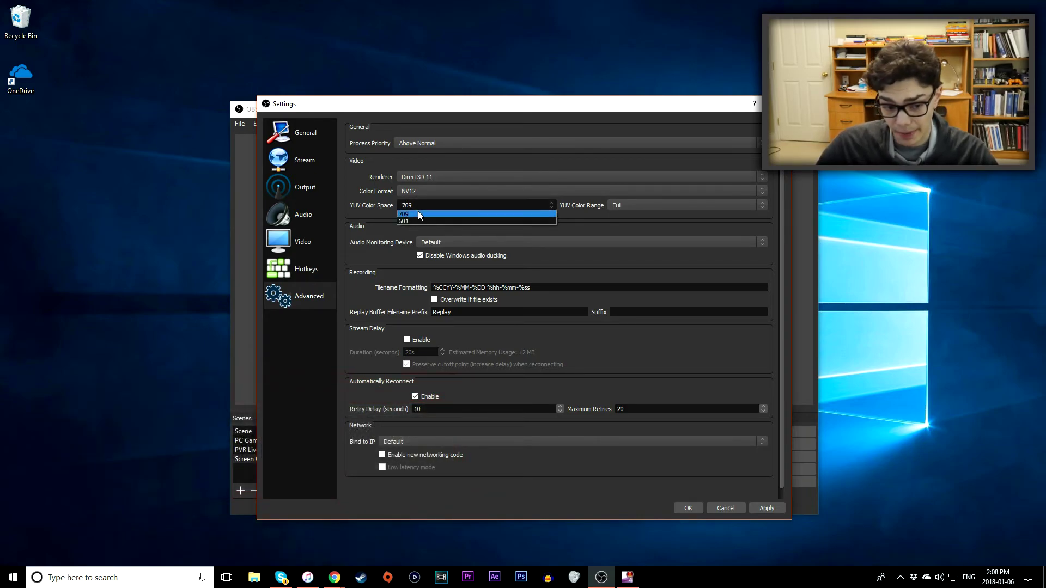
left_click(417, 213)
left_click(674, 204)
left_click(674, 206)
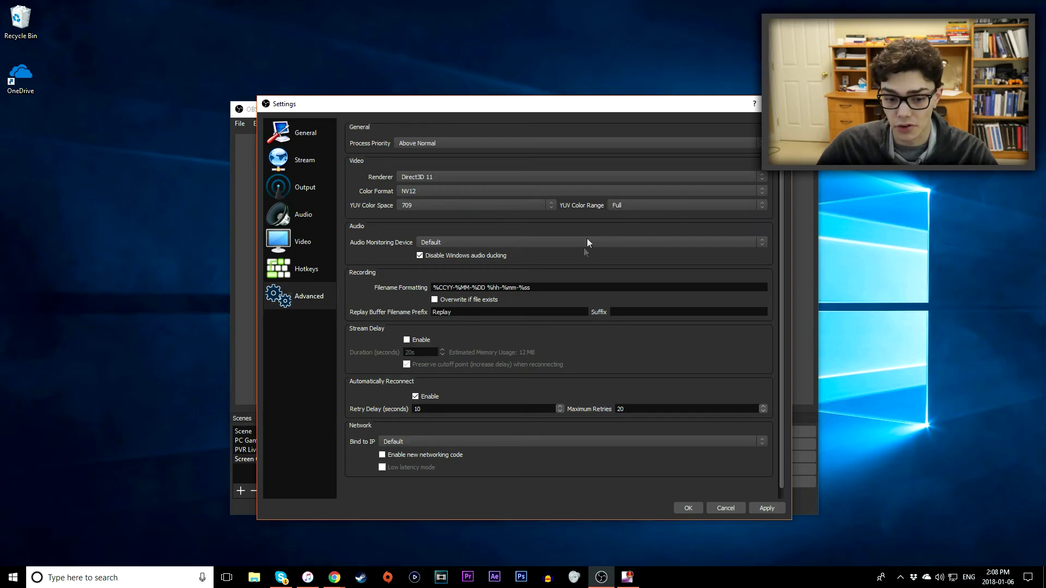
left_click(637, 207)
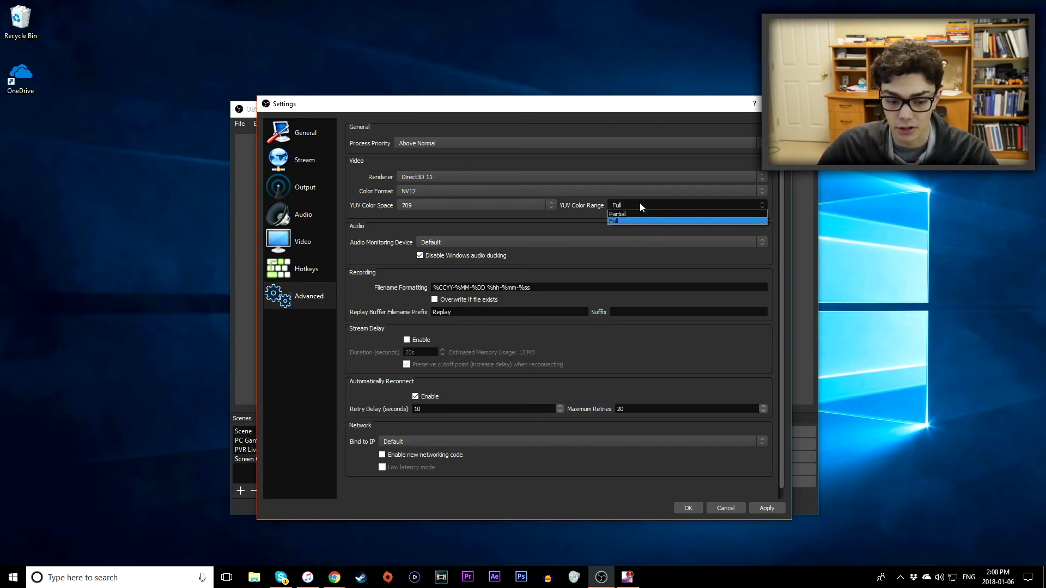
left_click(640, 203)
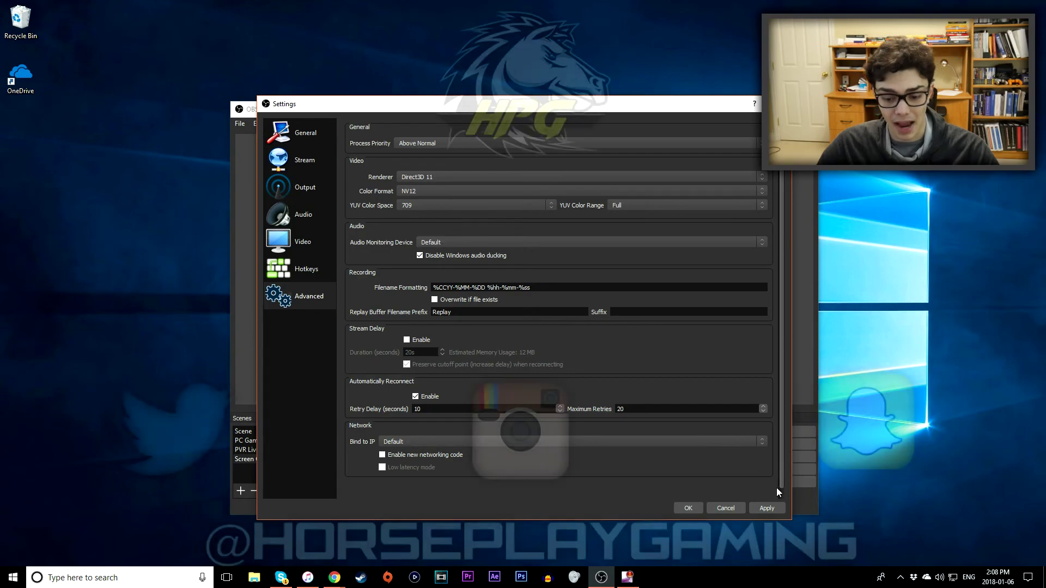
Step: Apply the changed settings, putting Above Normal priority into effect
left_click(773, 505)
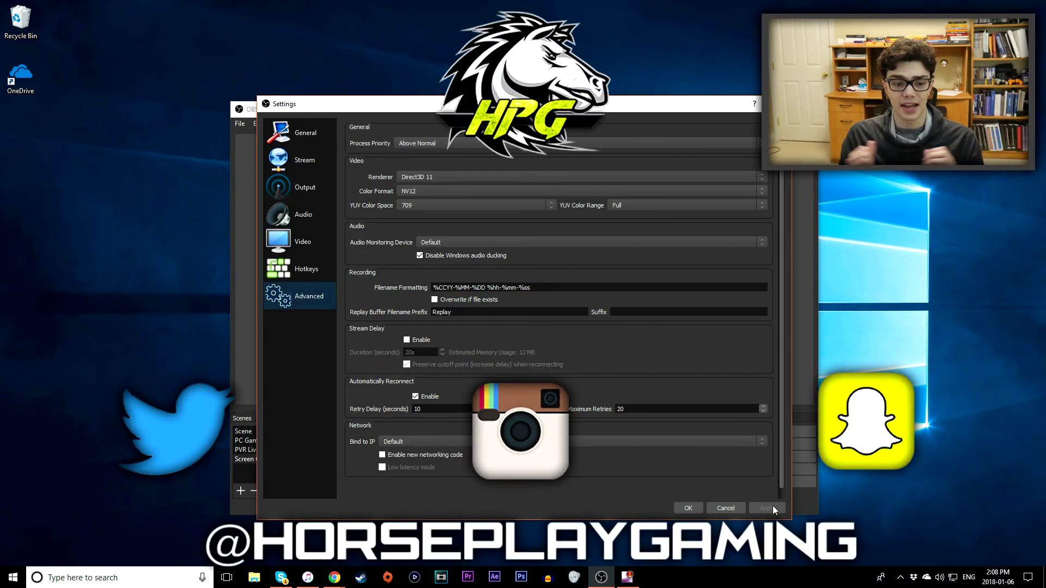